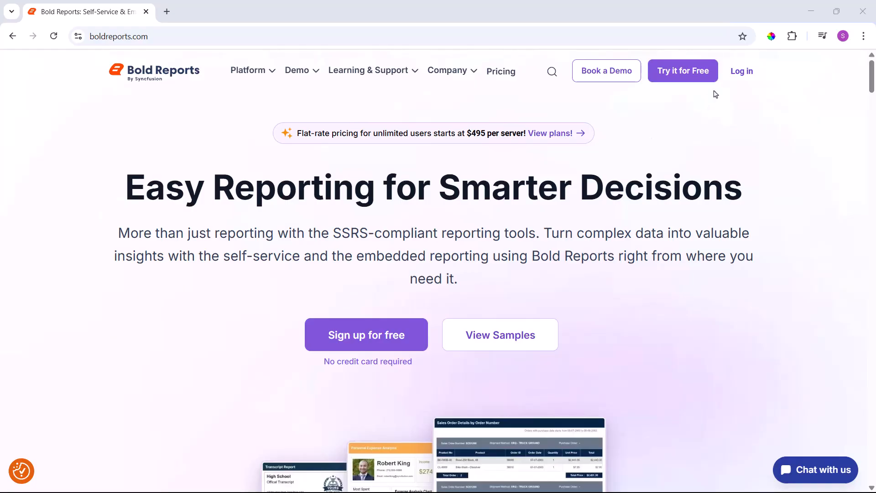
# Log in to Bold Reports and open the account page from the profile options.
pyautogui.click(743, 72)
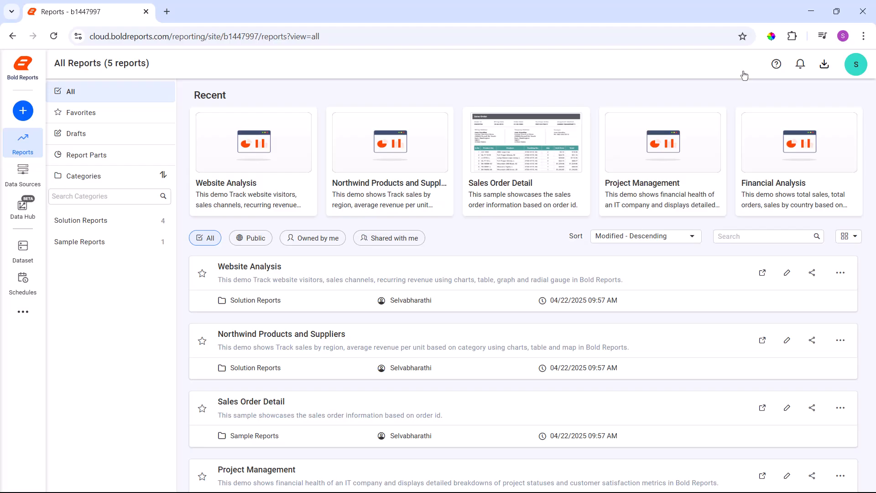
pyautogui.click(850, 69)
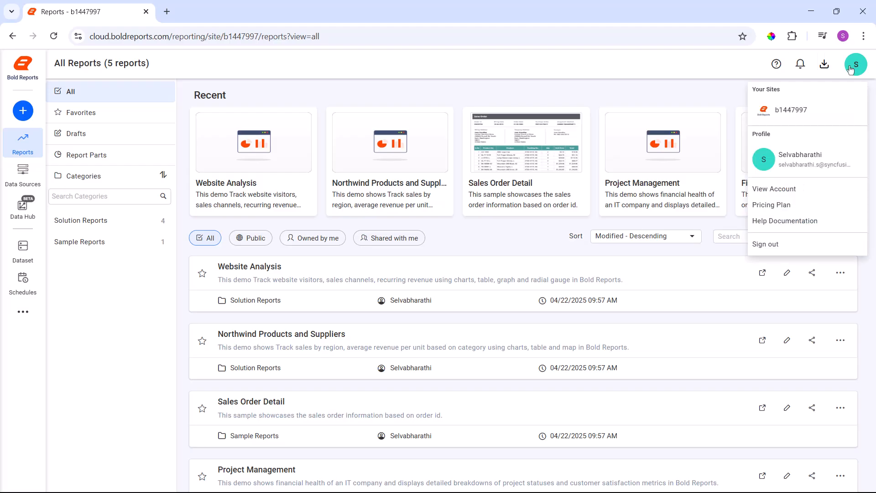
pyautogui.click(796, 191)
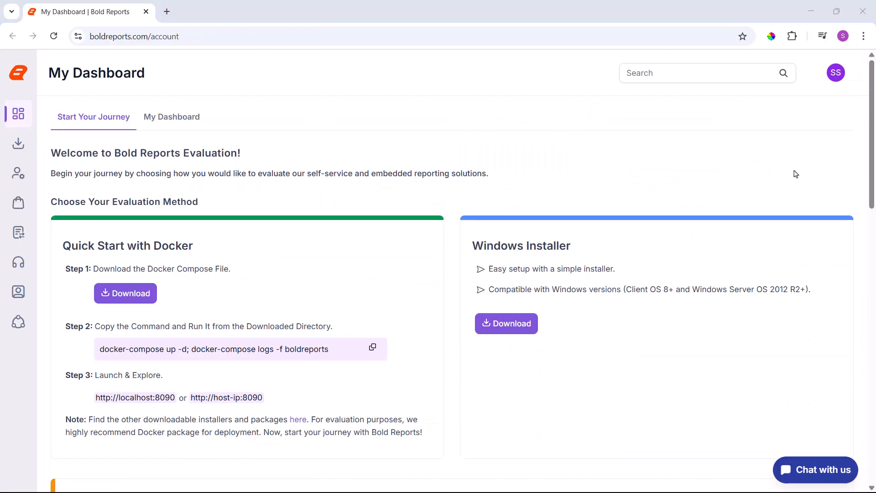
# Download the Windows EXE installer for Self-Service Reports from the account's Downloads page.
pyautogui.moveTo(19, 144)
pyautogui.click(74, 158)
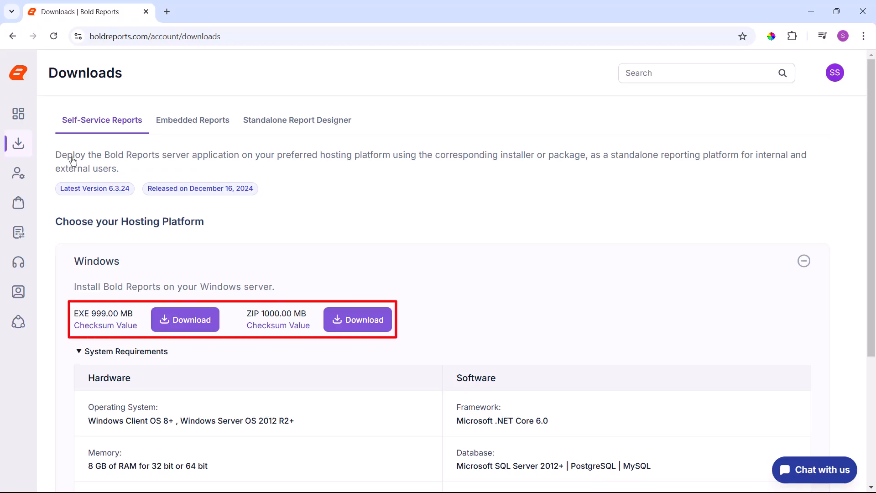
pyautogui.click(162, 319)
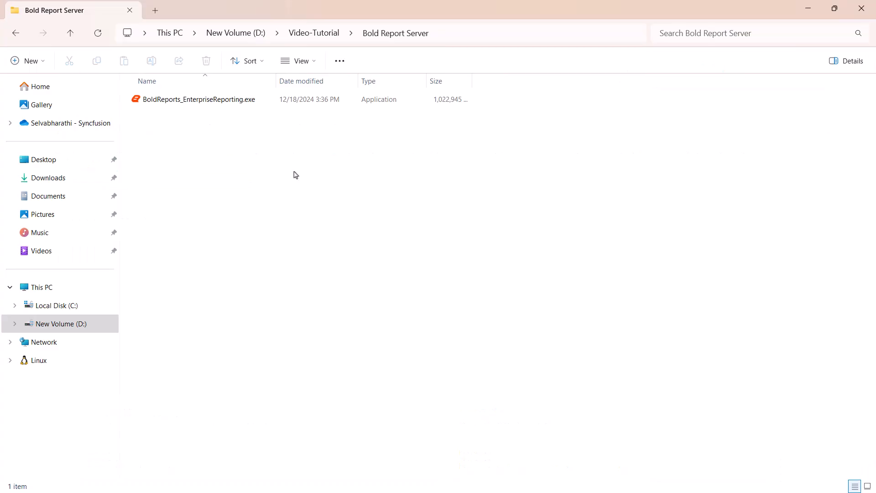
# Run BoldReports_EnterpriseReporting.exe and accept the License Terms and Conditions.
pyautogui.doubleClick(242, 100)
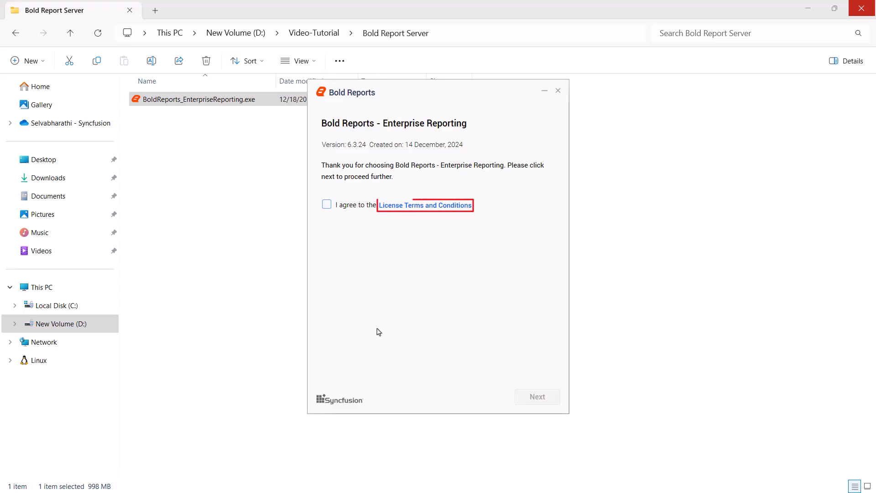
pyautogui.click(327, 206)
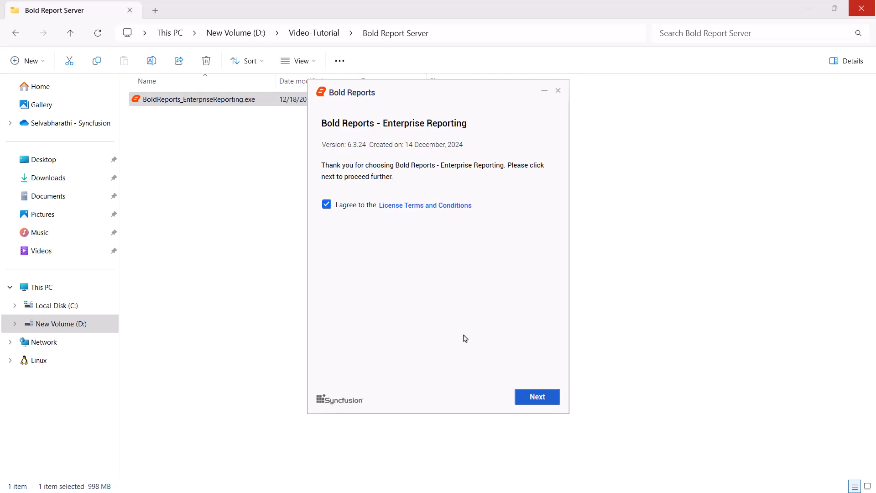
pyautogui.click(528, 398)
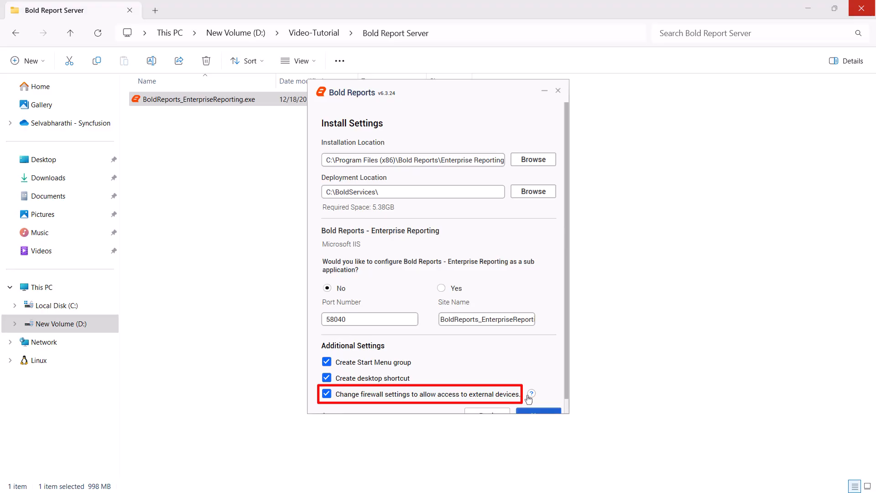
# Accept the default install settings and keep the Chromium packages and Bold Data Hub application included in the installation.
pyautogui.scroll(-1, 528, 399)
pyautogui.click(527, 402)
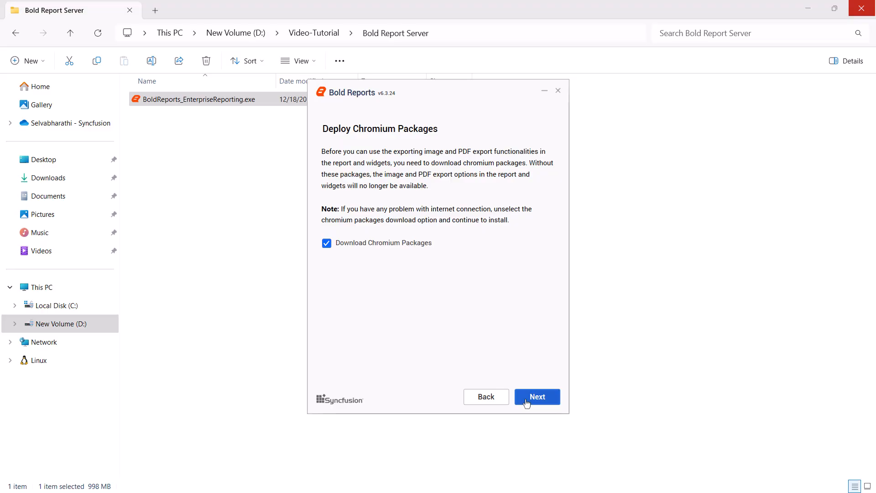
pyautogui.click(527, 404)
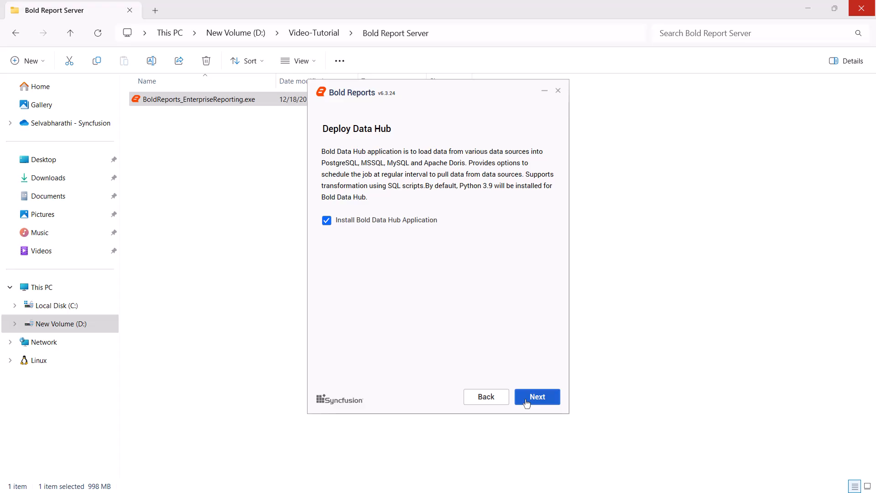
pyautogui.click(526, 403)
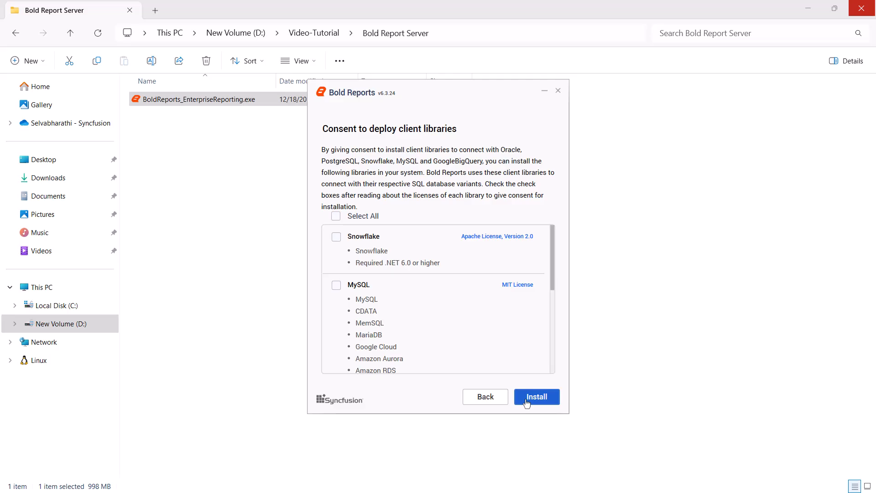
# Install Bold Reports with consent given for all client libraries, and launch the application.
pyautogui.click(337, 216)
pyautogui.click(531, 398)
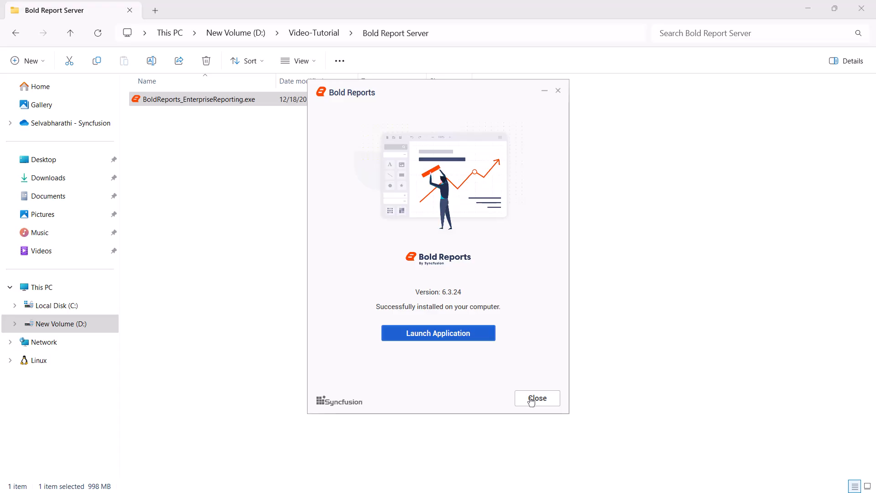
pyautogui.click(440, 335)
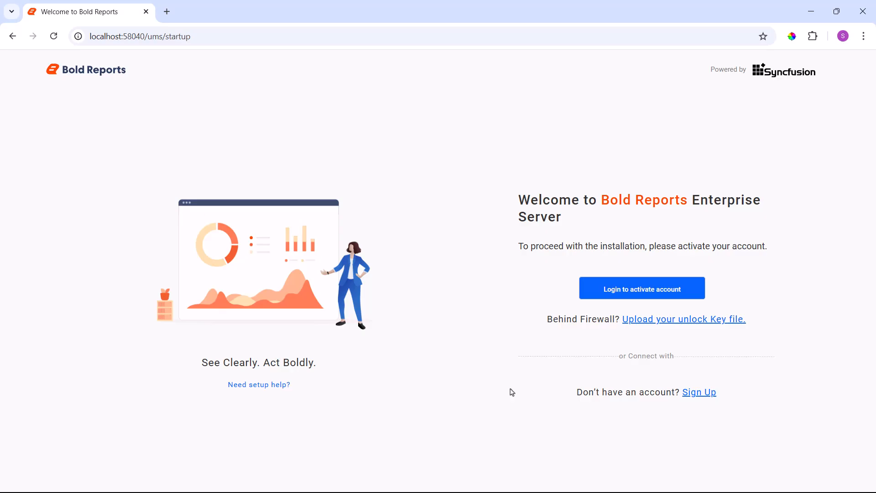
# Choose activation by unlock key file and download the Self-Service Reports unlock key file from the Claim License Key page.
pyautogui.click(682, 321)
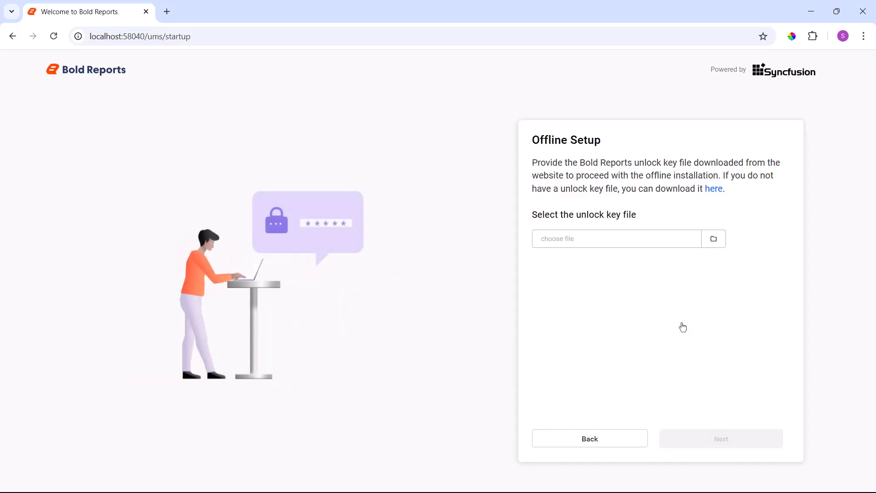
pyautogui.click(714, 189)
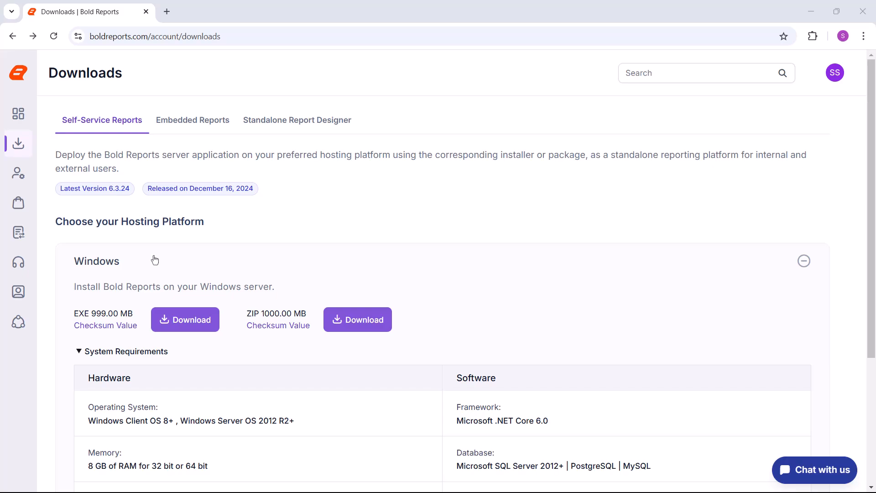
pyautogui.moveTo(20, 143)
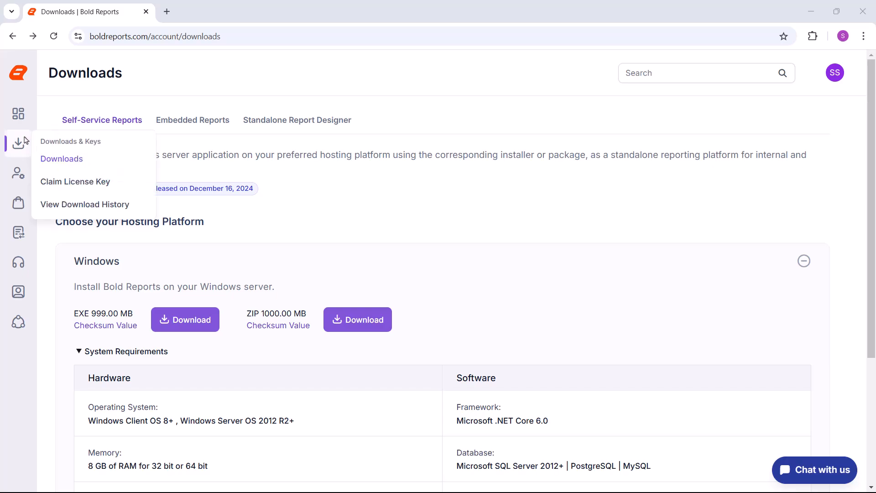
pyautogui.click(84, 182)
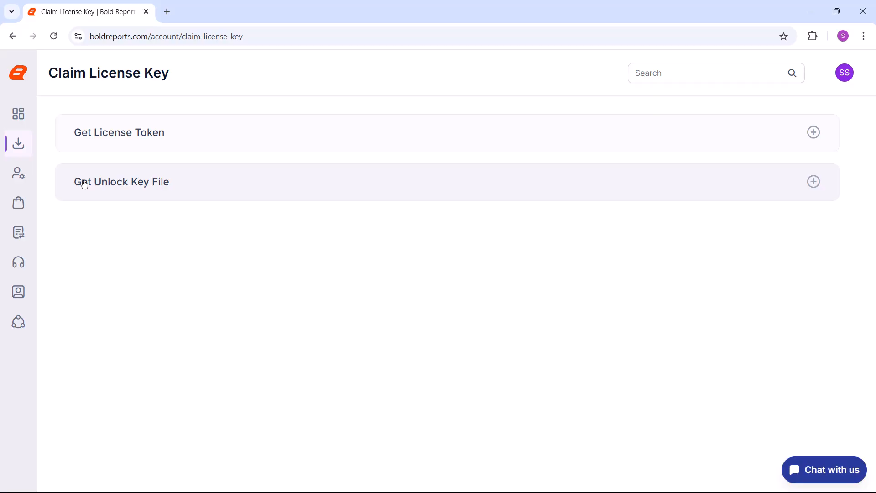
pyautogui.click(84, 184)
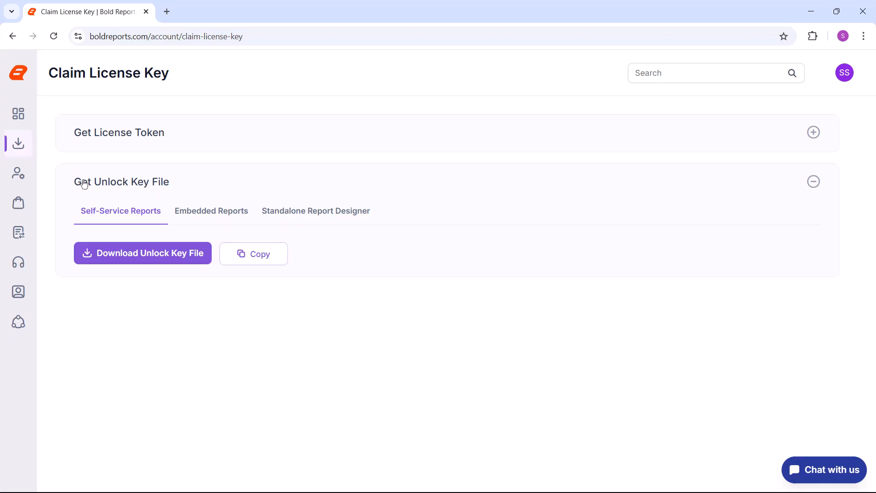
pyautogui.click(106, 253)
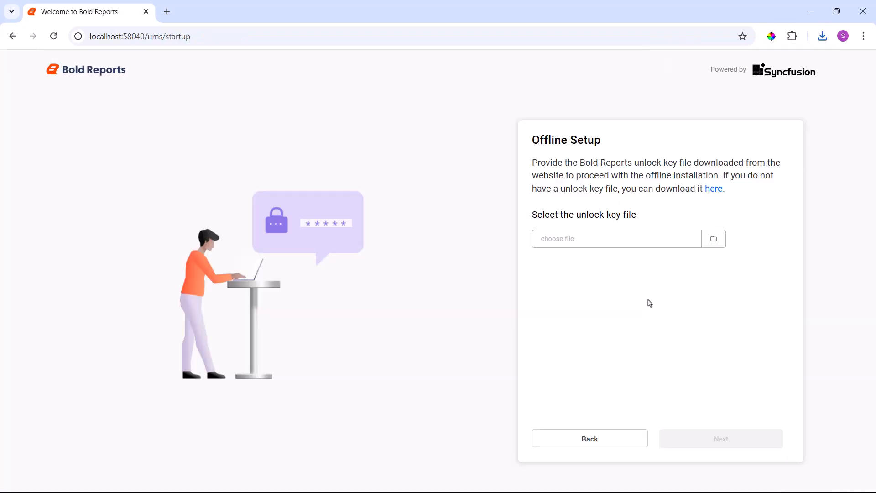
# Upload the downloaded unlock key file in Offline Setup and continue to the administrator setup.
pyautogui.click(714, 239)
pyautogui.click(303, 161)
pyautogui.click(427, 322)
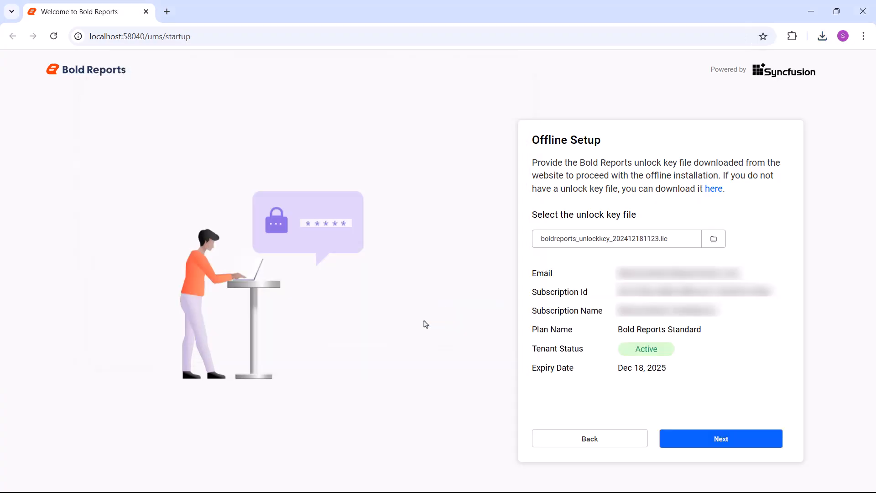
pyautogui.click(613, 438)
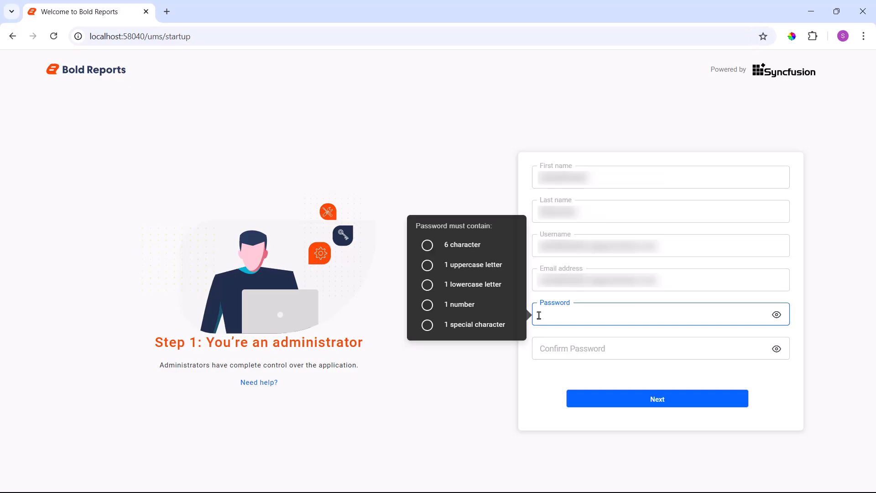
# Enter and confirm the administrator account password, and submit the administrator details.
pyautogui.write('••••••••••••')
pyautogui.click(540, 350)
pyautogui.write('••••••••••••')
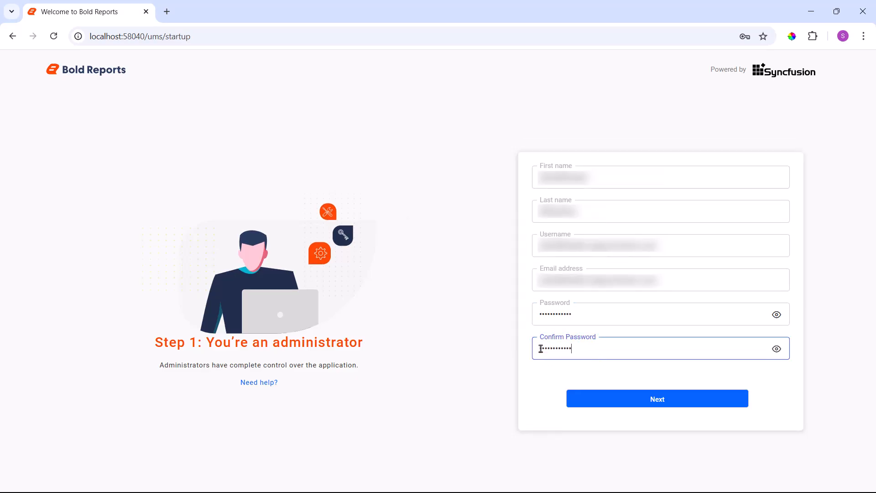
pyautogui.click(630, 396)
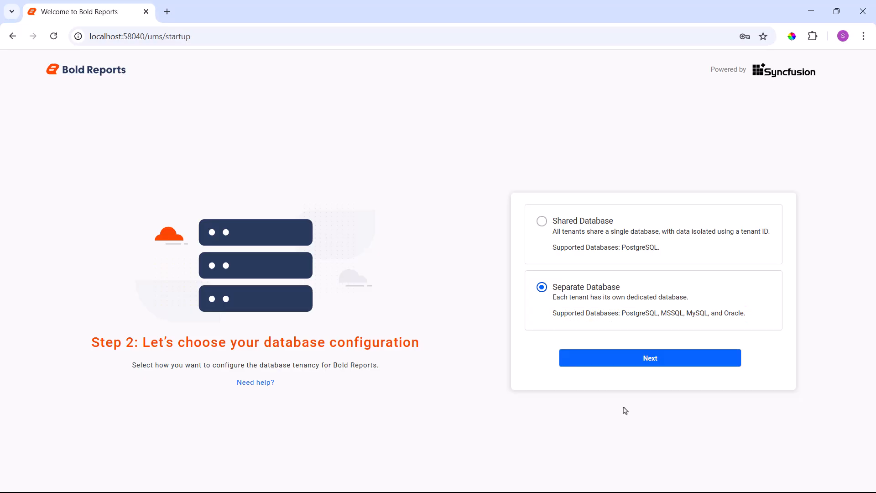
# Continue with the Separate Database configuration and choose Oracle as the server type.
pyautogui.click(645, 362)
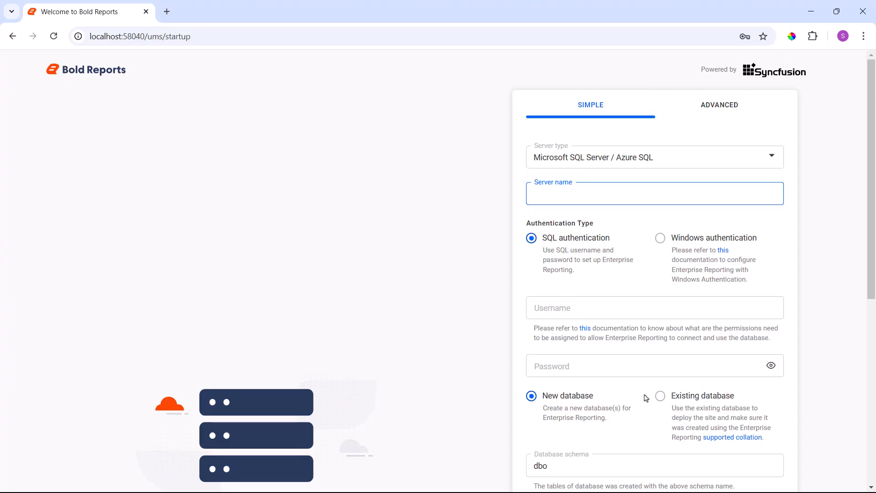
pyautogui.click(615, 162)
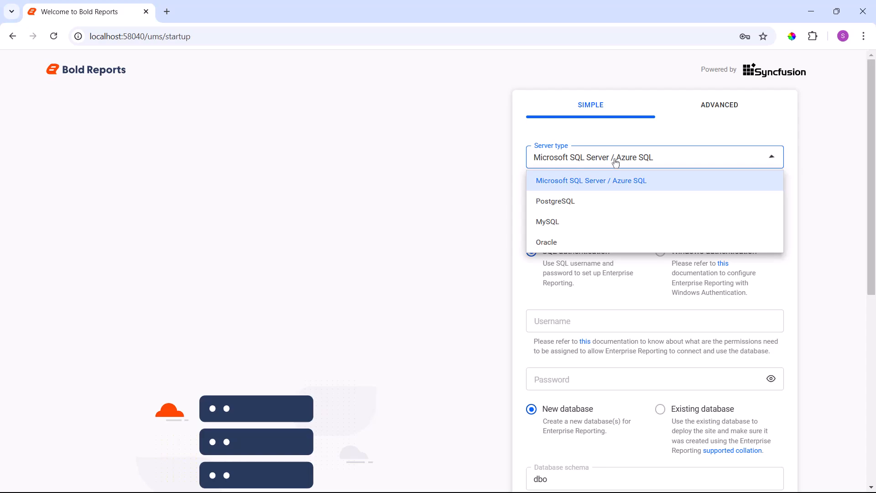
pyautogui.click(615, 162)
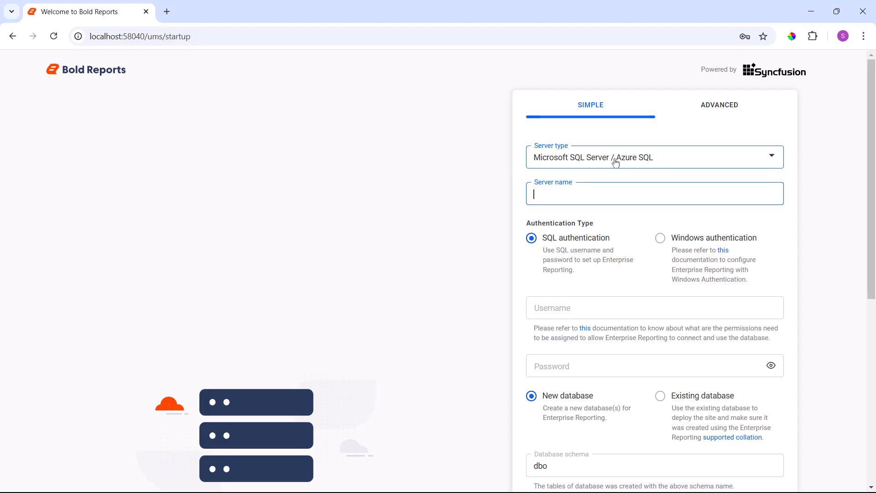
pyautogui.click(616, 162)
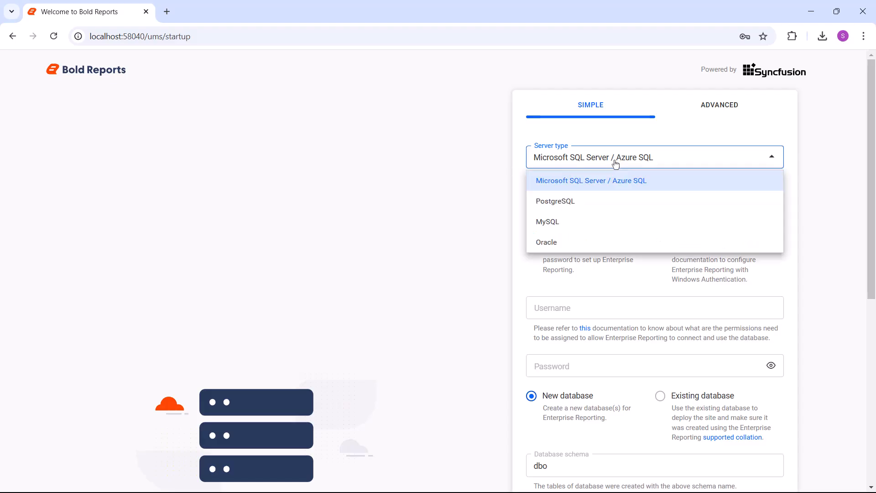
pyautogui.click(614, 243)
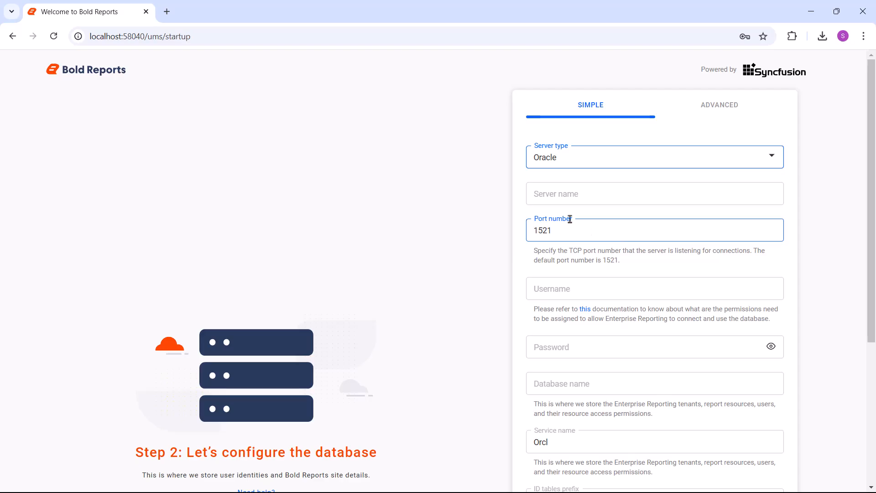
# Fill in the Oracle connection's server name, username and password.
pyautogui.click(531, 193)
pyautogui.write('localhost')
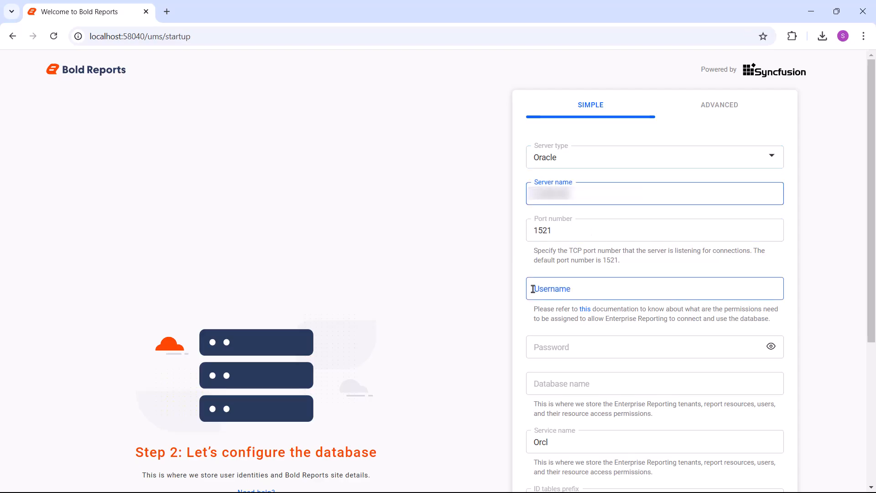
pyautogui.click(533, 289)
pyautogui.write('sa')
pyautogui.click(535, 347)
pyautogui.write('••••••')
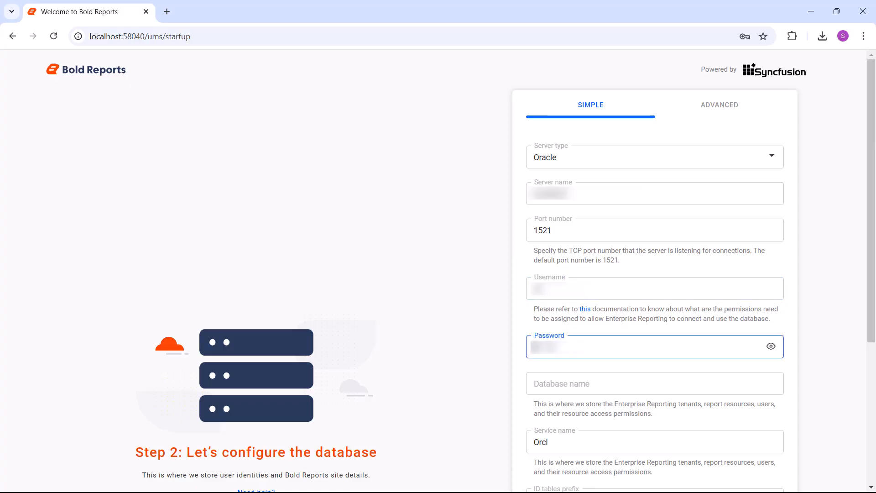
# Set the database name to boldreportserverdata and submit the database configuration with the remaining defaults.
pyautogui.click(536, 382)
pyautogui.write('bold')
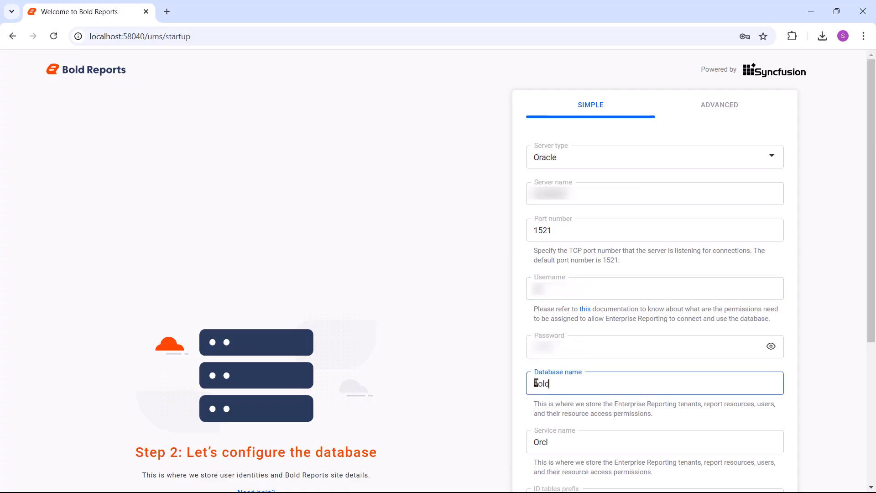
pyautogui.write('reportserverdata')
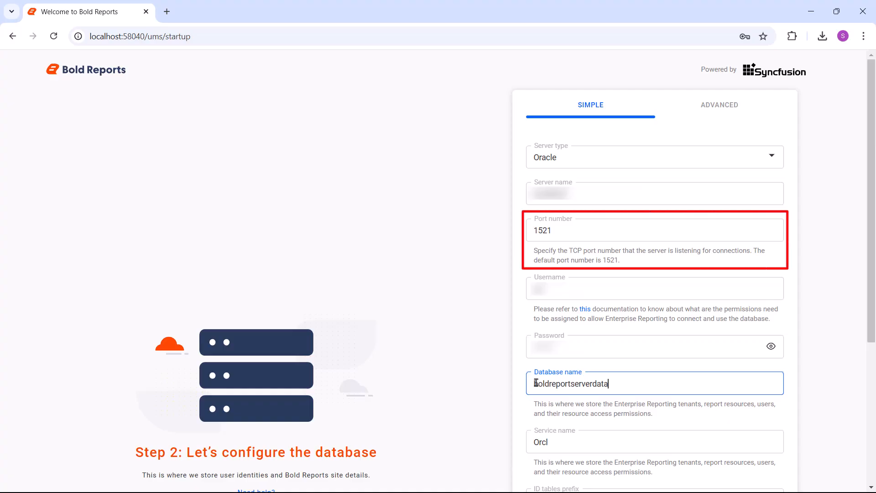
pyautogui.scroll(-5, 536, 382)
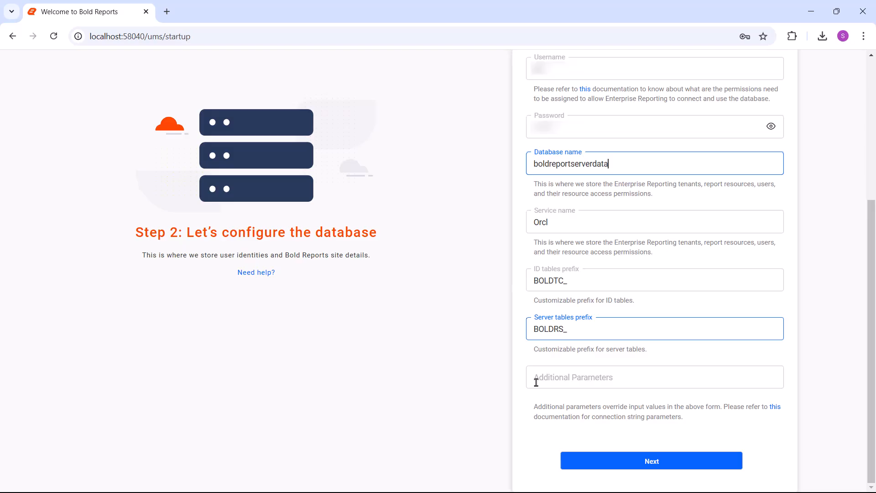
pyautogui.click(642, 460)
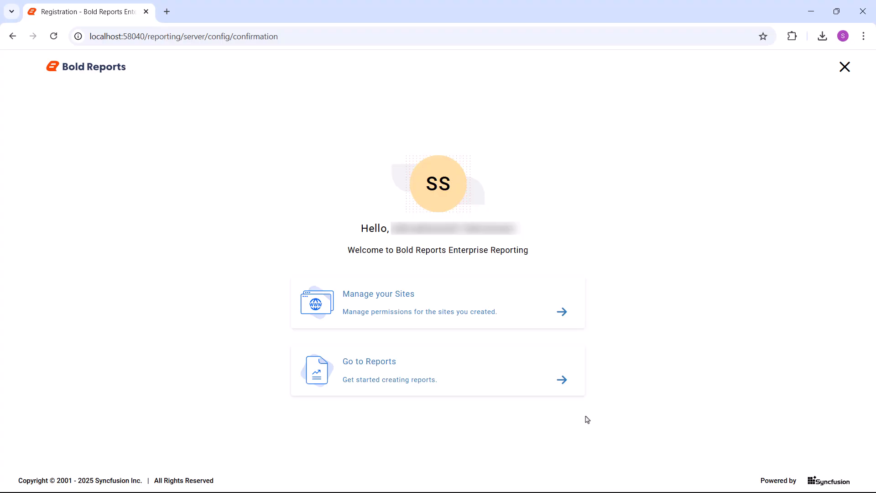
# Go to the site's reports and open the Sales Order Detail sample report.
pyautogui.click(559, 388)
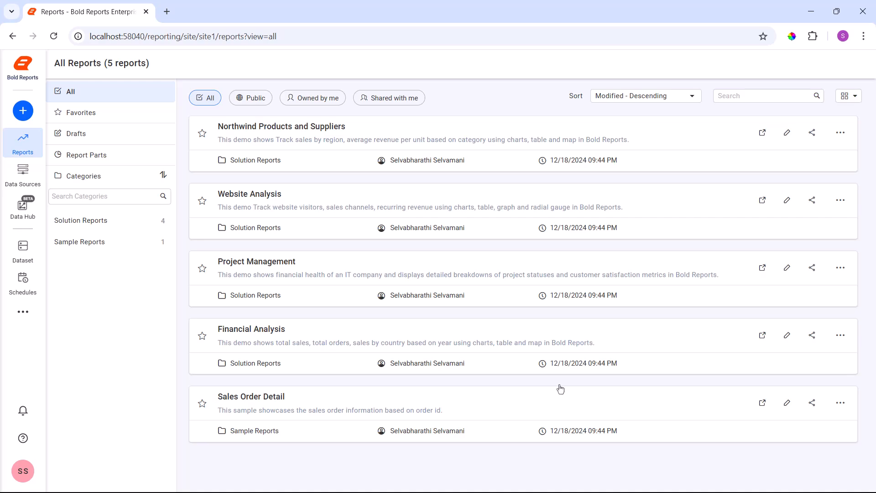
pyautogui.click(489, 418)
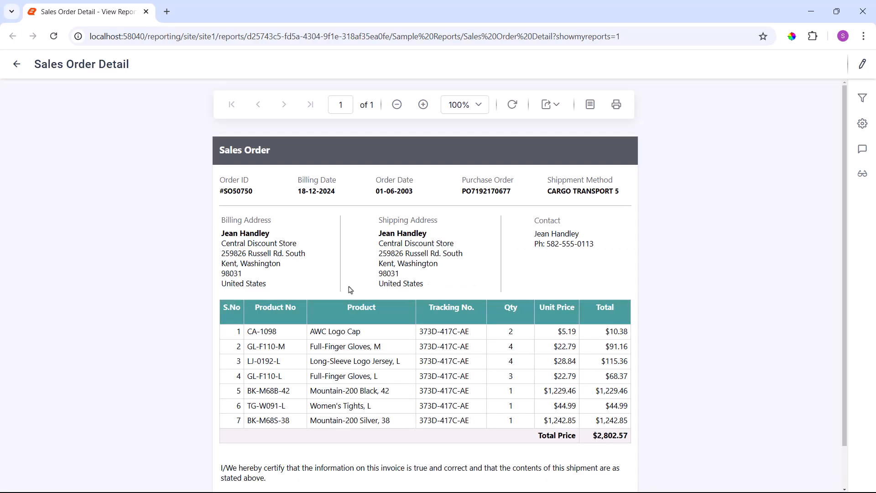